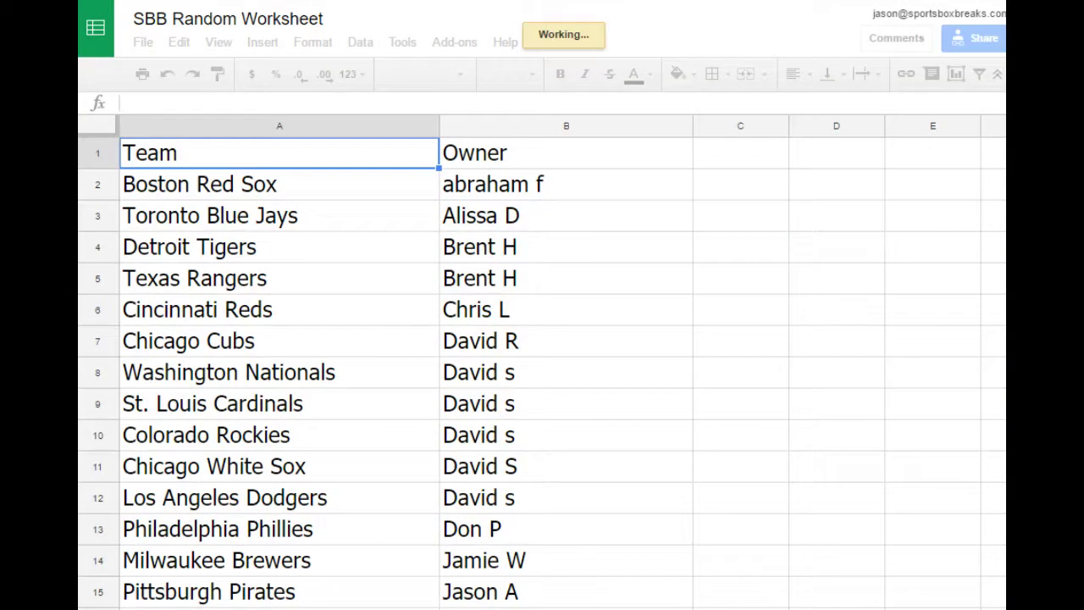
Scroll through the Team and Owner list down to row 30
{"action": "scroll", "coordinate": [499, 415], "scroll_direction": "down", "scroll_amount": 5}
{"action": "left_click", "coordinate": [475, 309]}
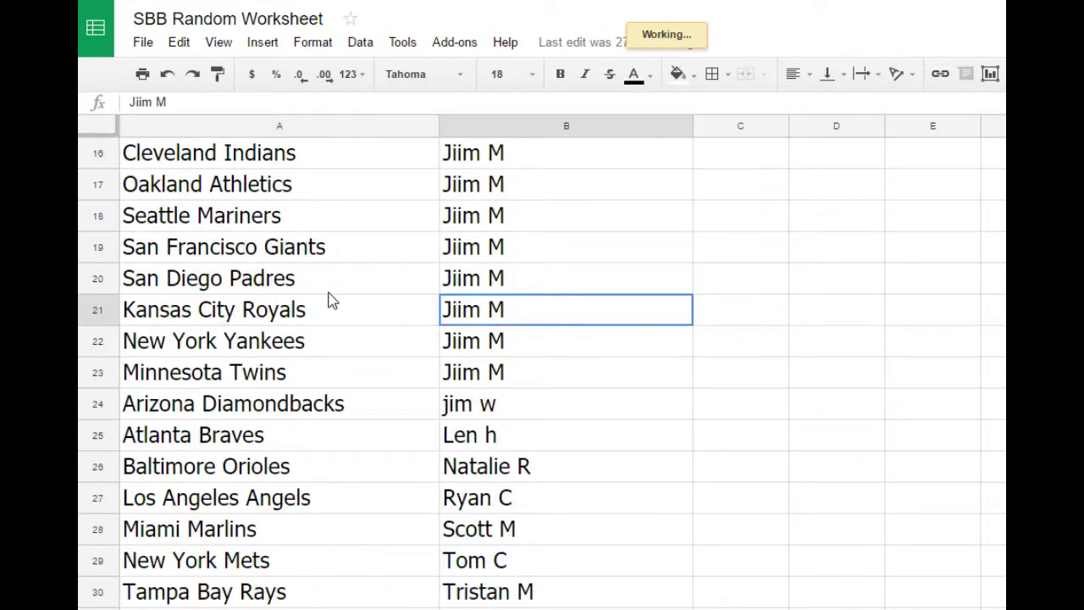
{"action": "scroll", "coordinate": [327, 300], "scroll_direction": "down", "scroll_amount": 1}
On the Spot/Owner sheet, left-align spot numbers 1–10 in A2:A11
{"action": "left_click", "coordinate": [249, 606]}
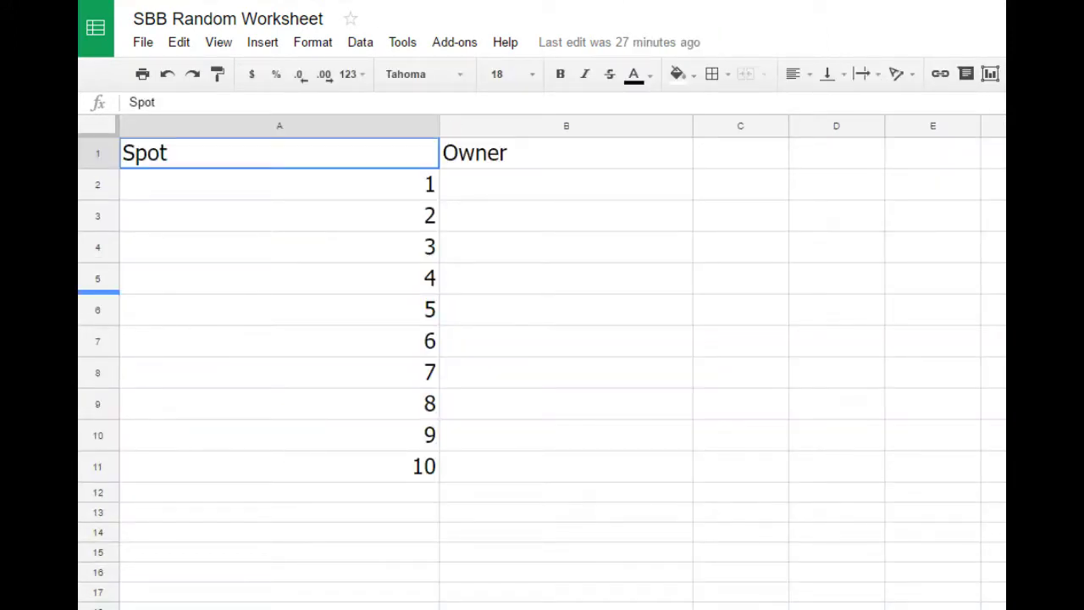
{"action": "left_click_drag", "start_coordinate": [384, 188], "coordinate": [419, 466]}
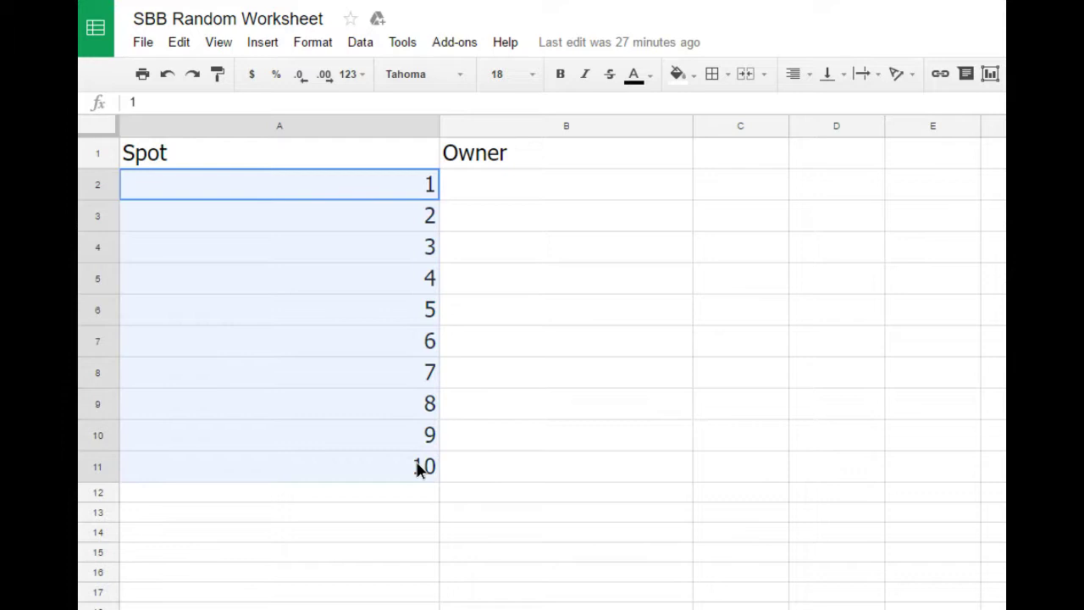
{"action": "left_click", "coordinate": [807, 75]}
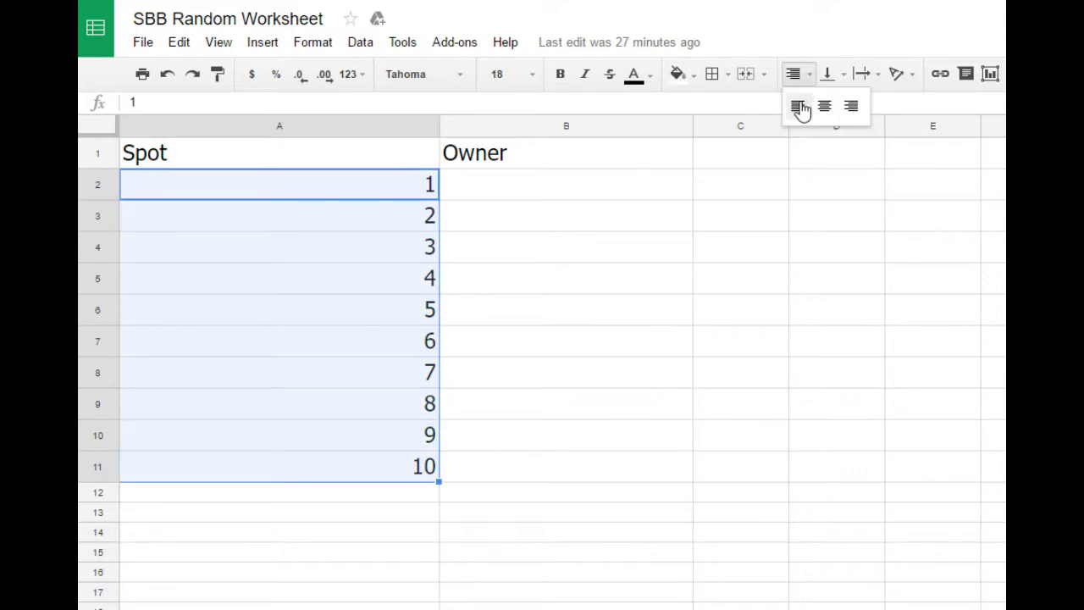
{"action": "left_click", "coordinate": [798, 106]}
{"action": "left_click", "coordinate": [488, 173]}
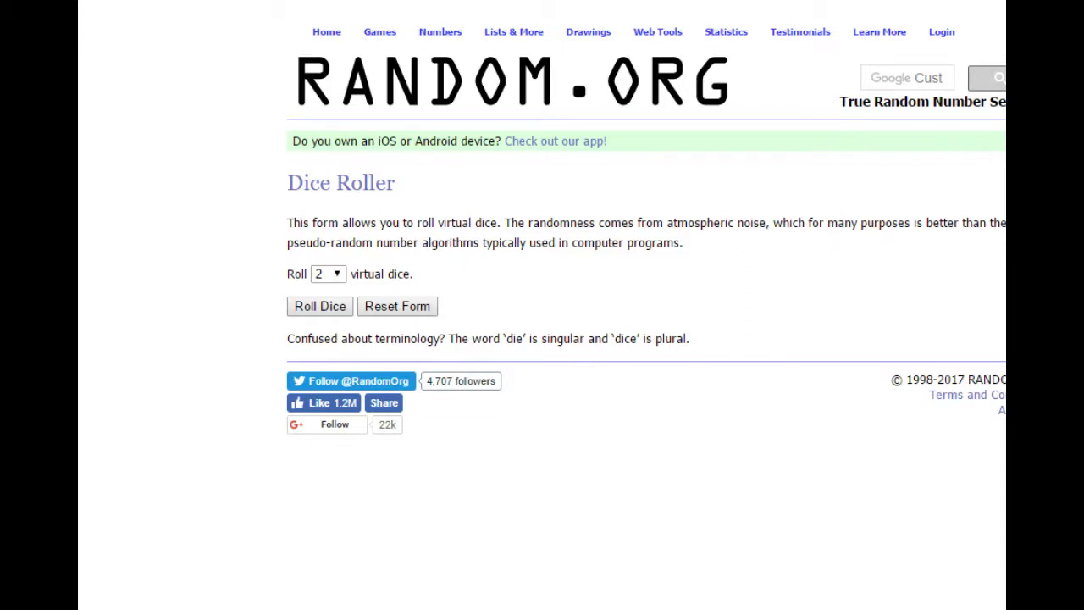
Roll the two virtual dice, then reshuffle the 13-item cardinals list four times
{"action": "left_click", "coordinate": [329, 309]}
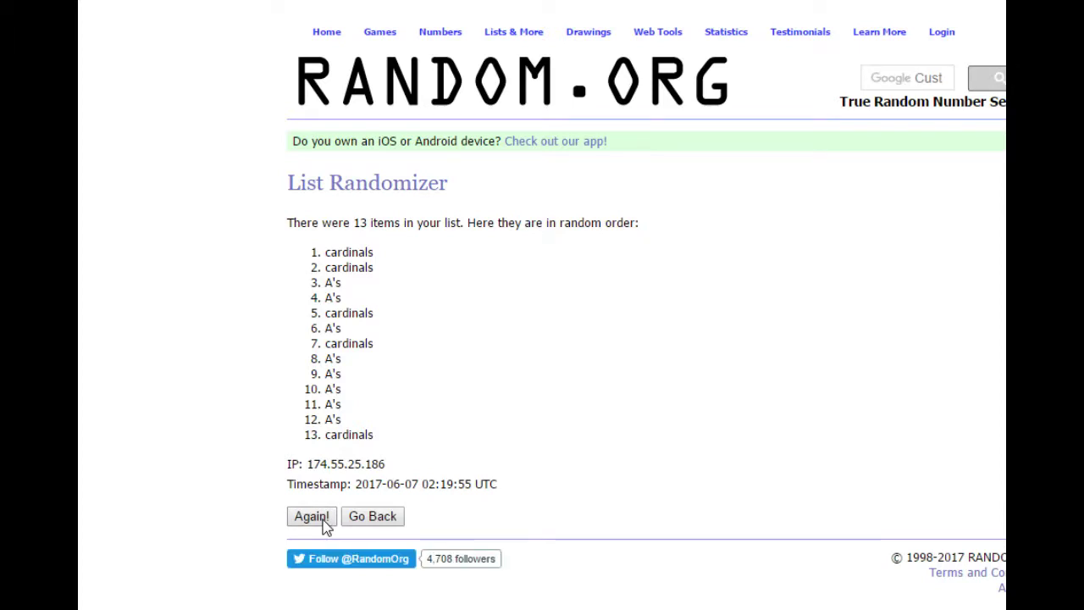
{"action": "left_click", "coordinate": [327, 520]}
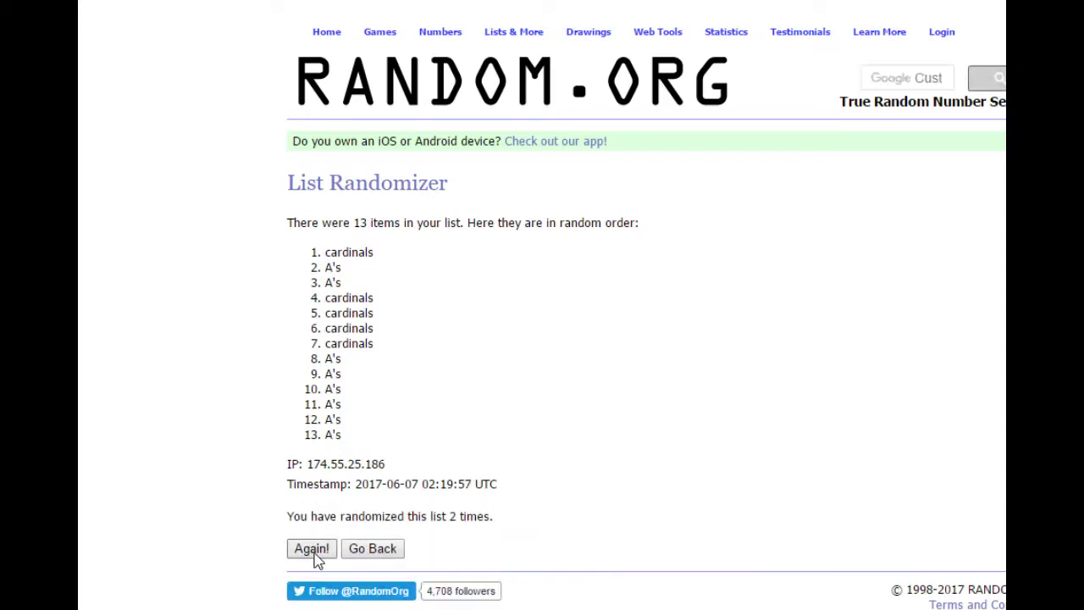
{"action": "left_click", "coordinate": [312, 549]}
{"action": "left_click", "coordinate": [312, 548]}
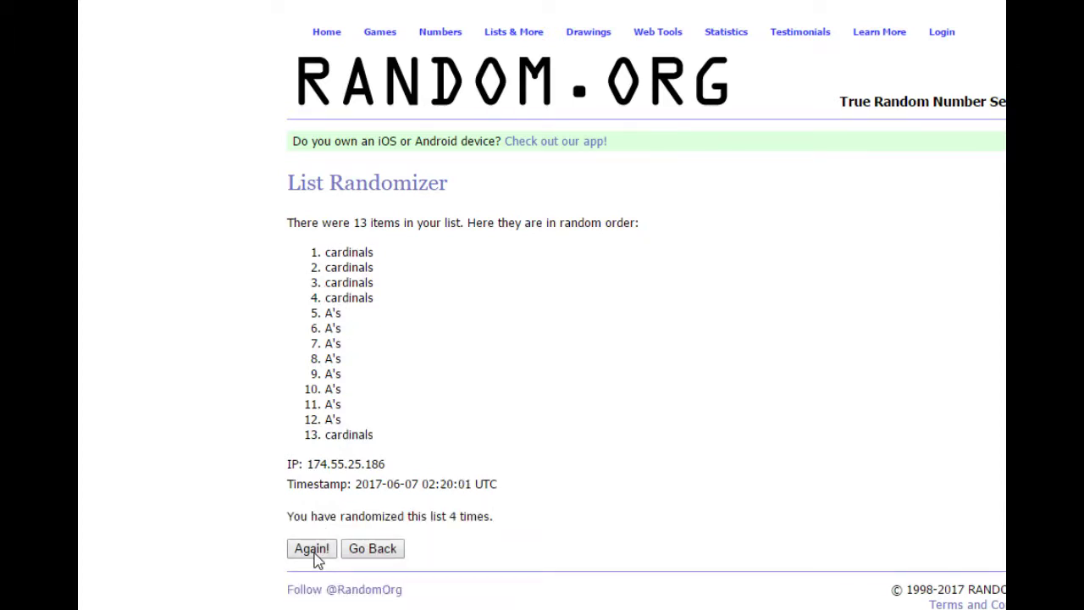
{"action": "left_click", "coordinate": [312, 548]}
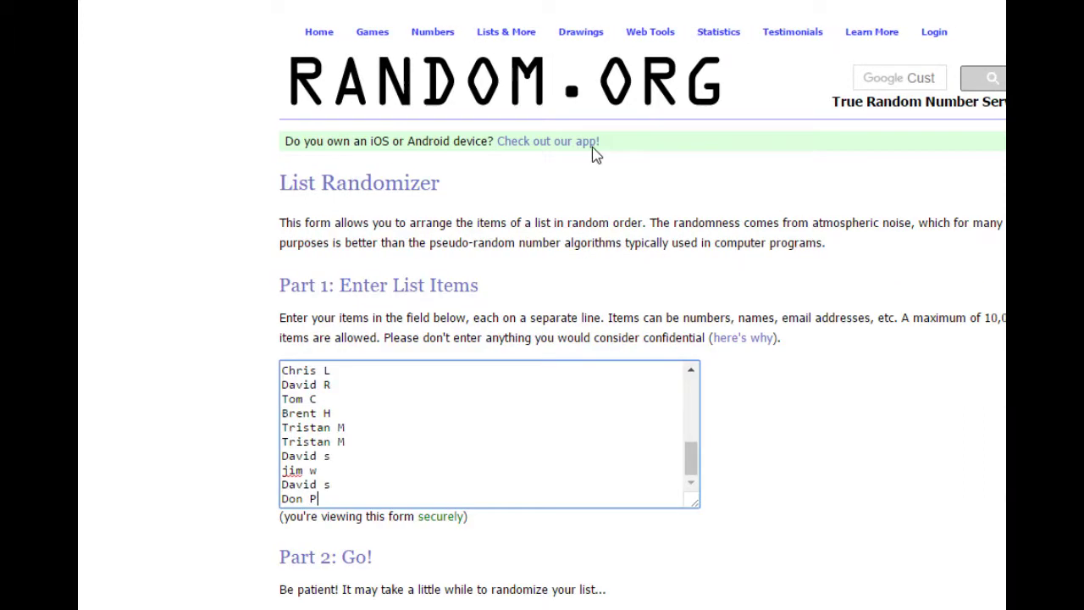
Check the 30 owner names in the list box and randomize their order
{"action": "scroll", "coordinate": [405, 462], "scroll_direction": "up", "scroll_amount": 10}
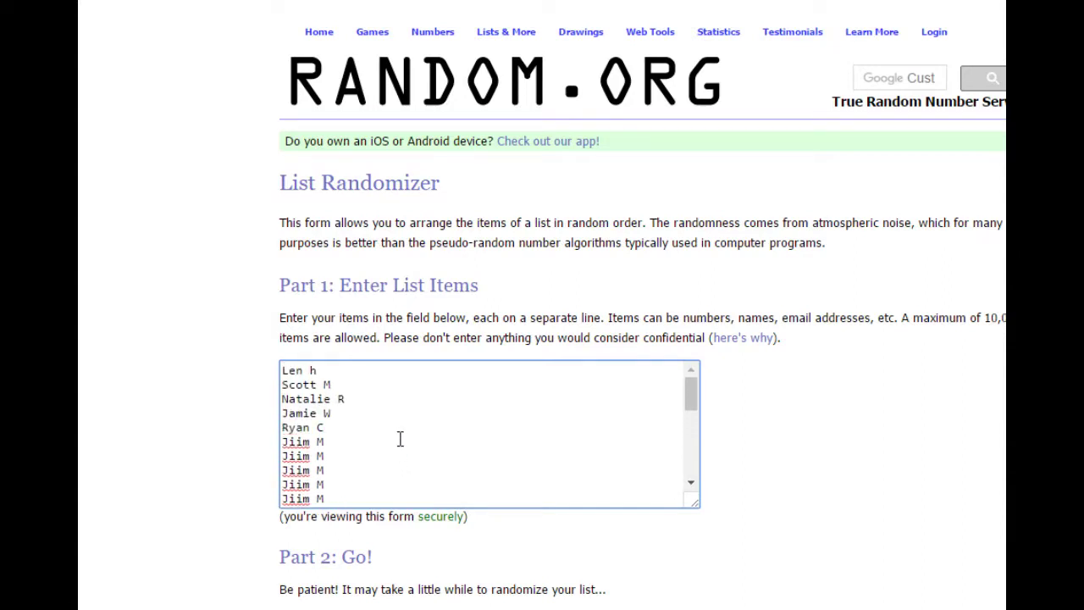
{"action": "scroll", "coordinate": [400, 436], "scroll_direction": "down", "scroll_amount": 12}
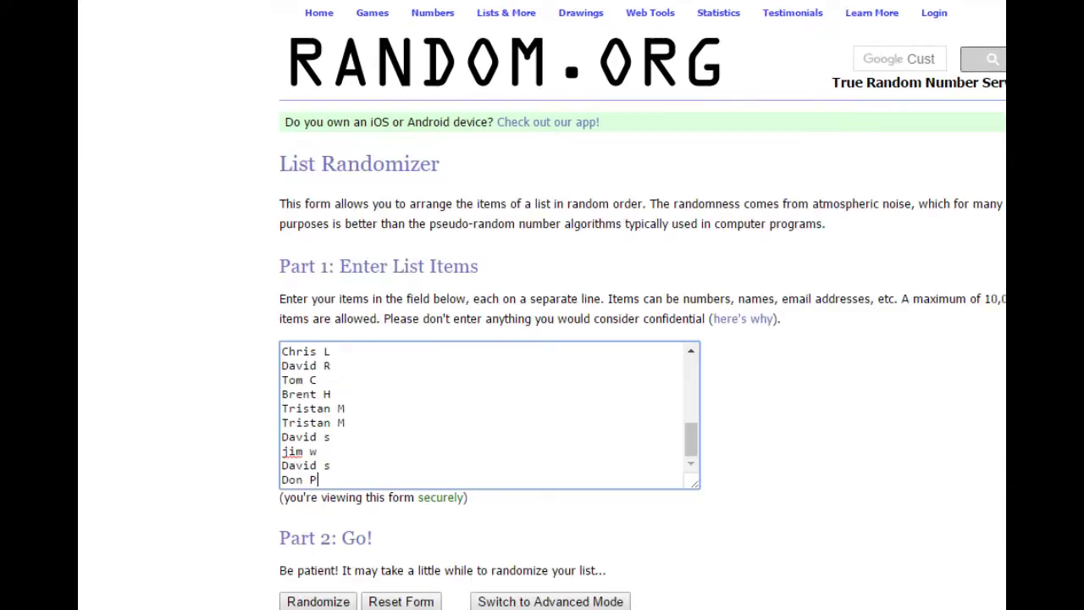
{"action": "left_click", "coordinate": [337, 601]}
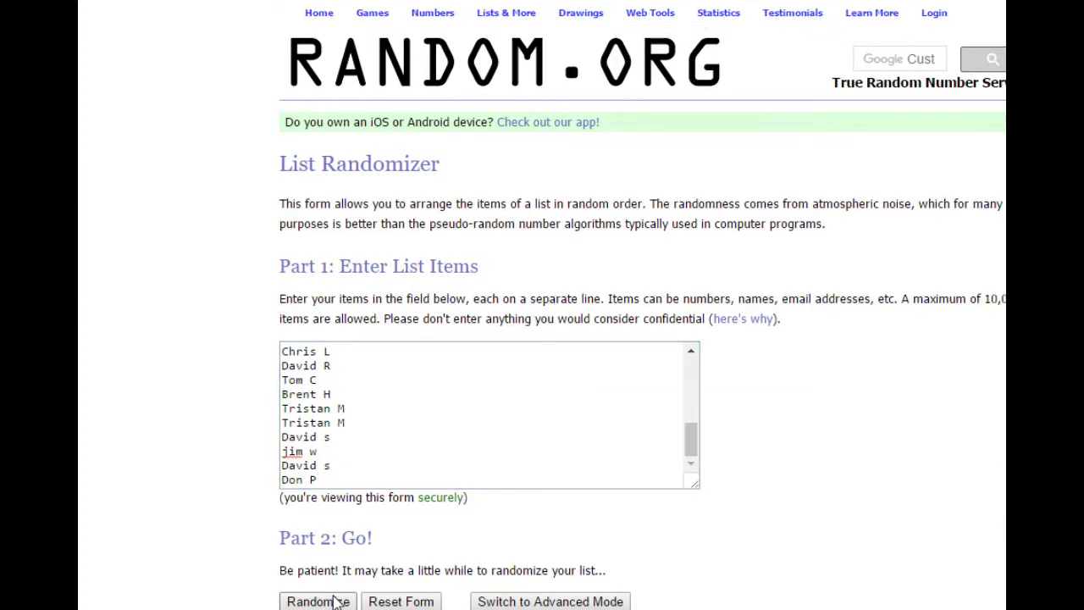
Re-randomize the owner list with F5 seven more times, then select the top ten names
{"action": "scroll", "coordinate": [385, 484], "scroll_direction": "down", "scroll_amount": 3}
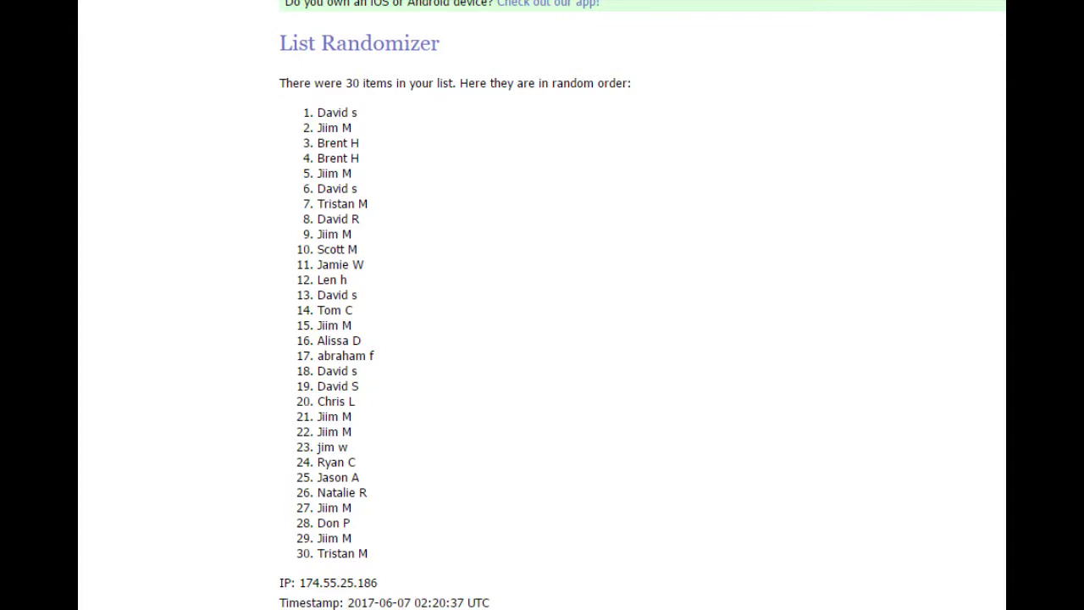
{"action": "key", "text": "F5"}
{"action": "scroll", "coordinate": [385, 339], "scroll_direction": "down", "scroll_amount": 2}
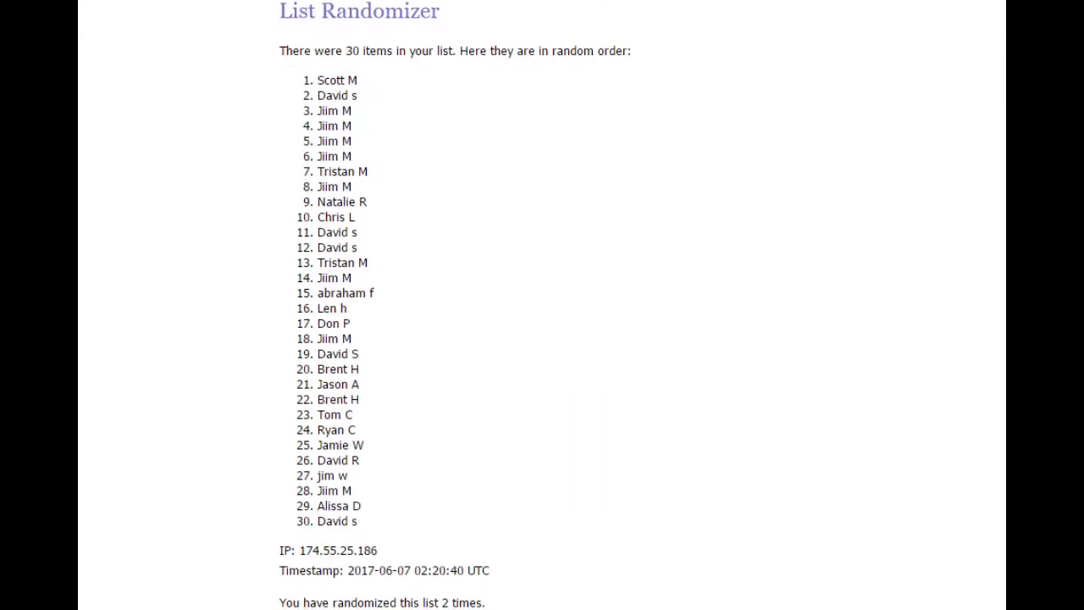
{"action": "key", "text": "F5"}
{"action": "scroll", "coordinate": [300, 477], "scroll_direction": "down", "scroll_amount": 1}
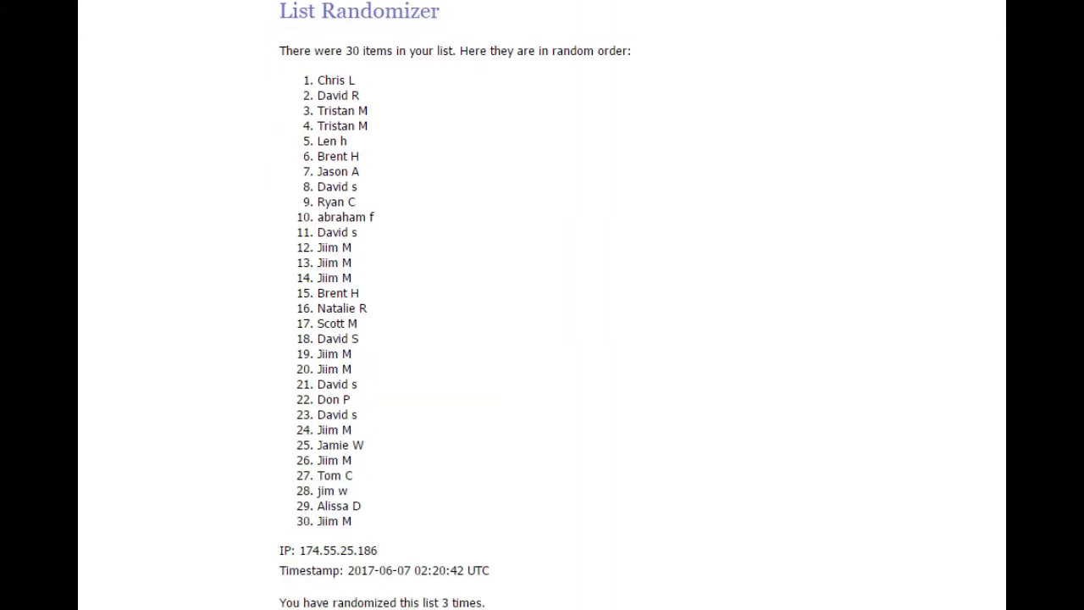
{"action": "key", "text": "F5"}
{"action": "scroll", "coordinate": [286, 460], "scroll_direction": "down", "scroll_amount": 3}
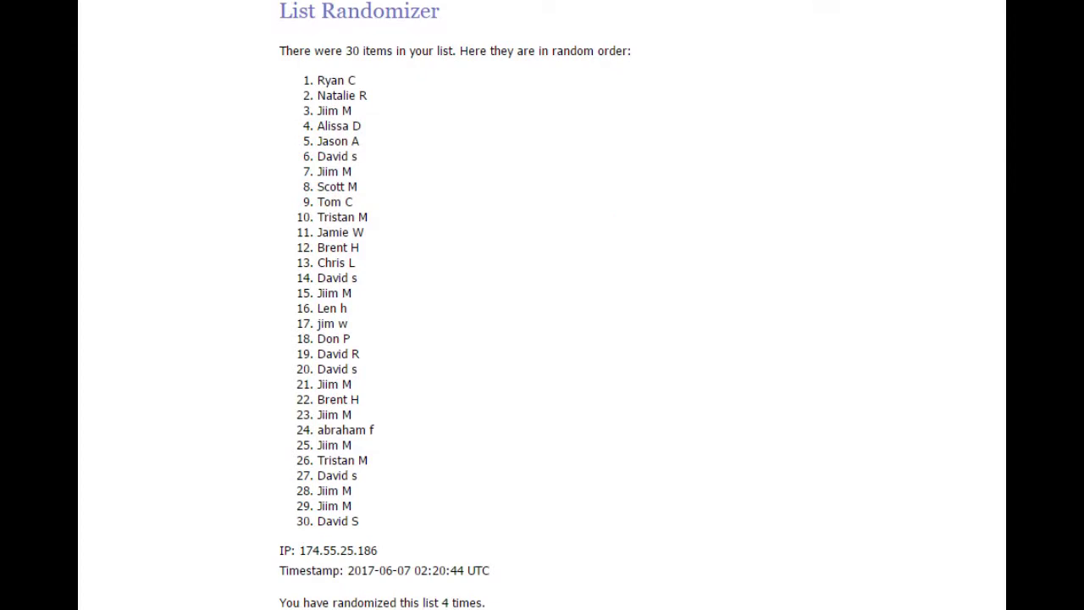
{"action": "key", "text": "F5"}
{"action": "scroll", "coordinate": [293, 418], "scroll_direction": "down", "scroll_amount": 3}
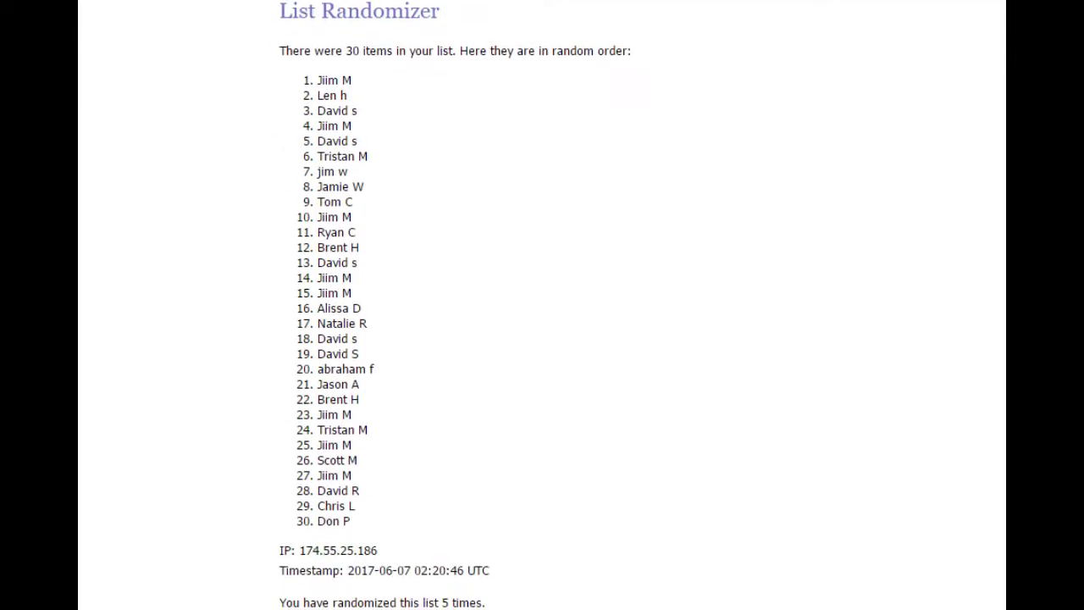
{"action": "key", "text": "F5"}
{"action": "scroll", "coordinate": [288, 419], "scroll_direction": "down", "scroll_amount": 3}
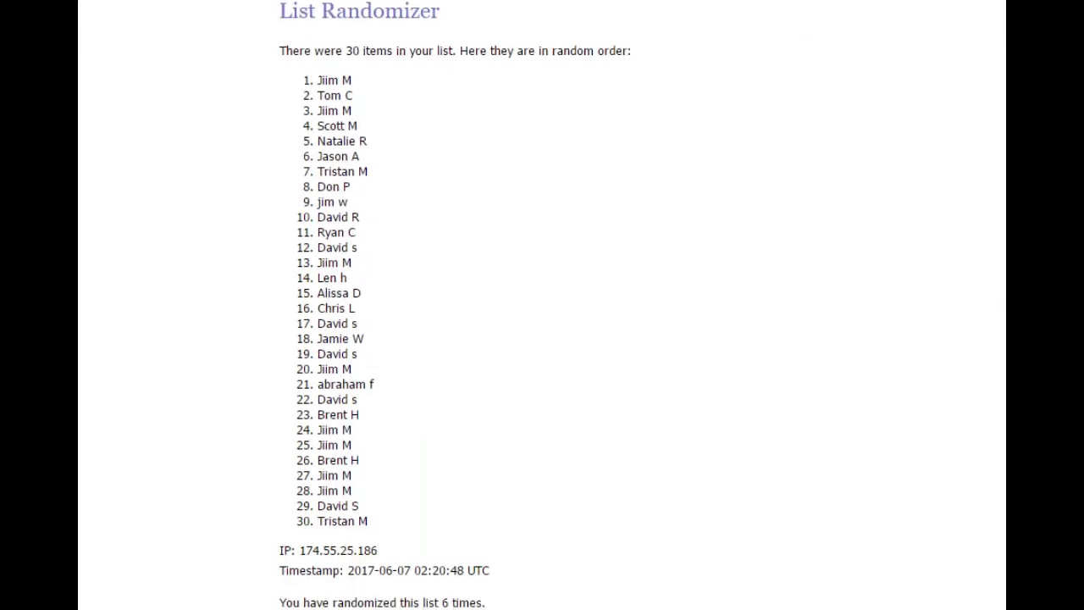
{"action": "key", "text": "F5"}
{"action": "scroll", "coordinate": [283, 435], "scroll_direction": "down", "scroll_amount": 3}
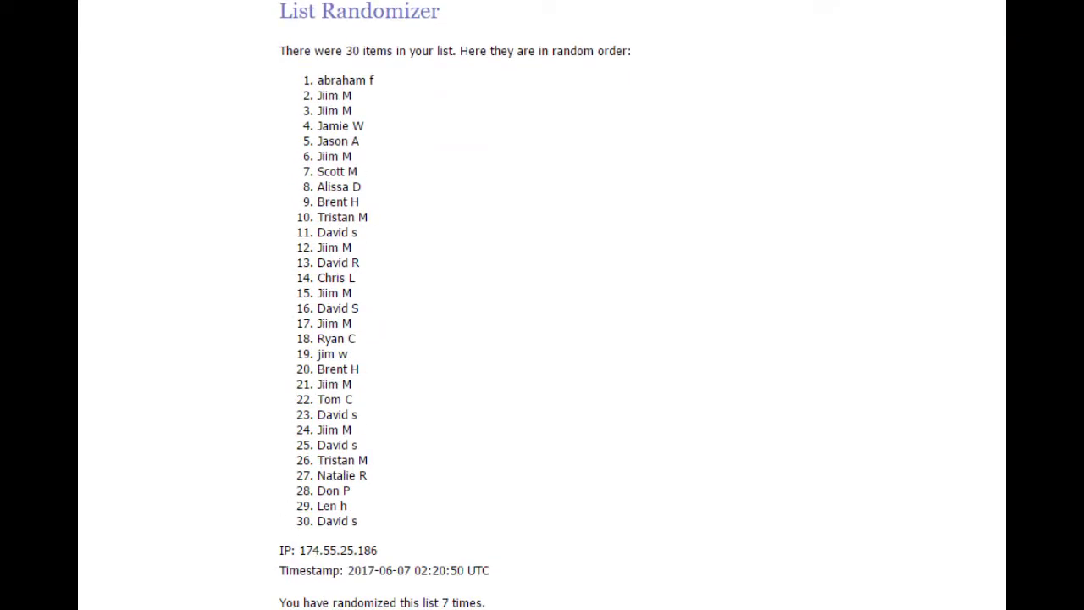
{"action": "key", "text": "F5"}
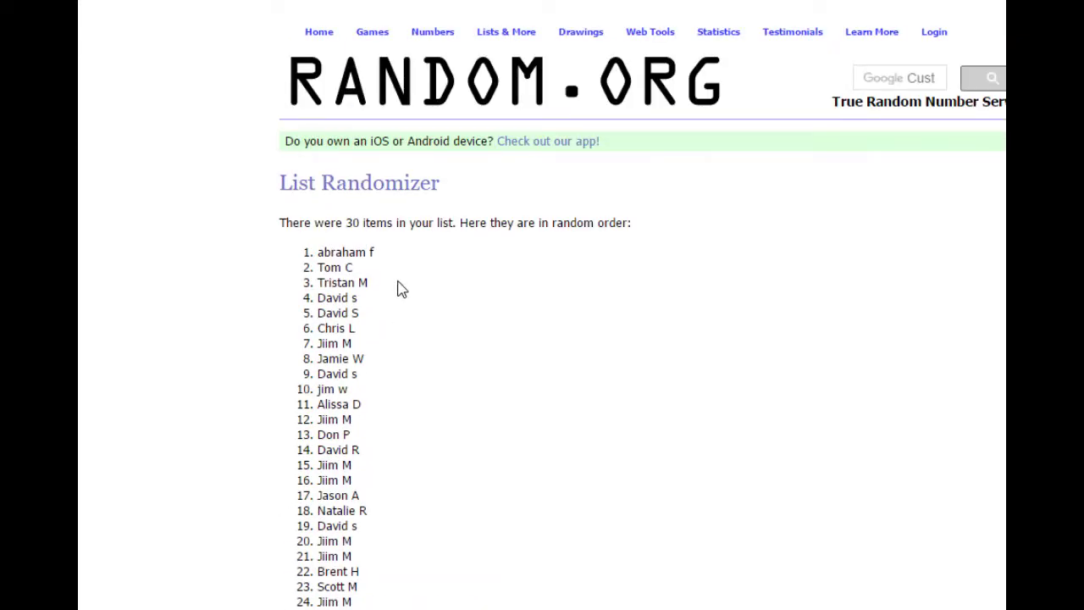
{"action": "scroll", "coordinate": [393, 293], "scroll_direction": "down", "scroll_amount": 3}
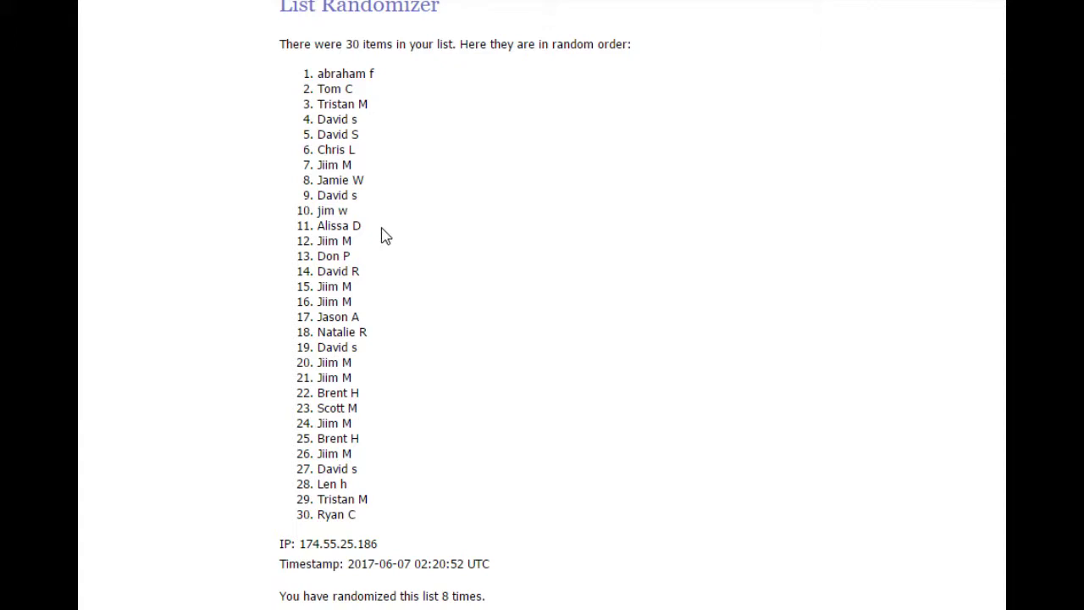
{"action": "left_click_drag", "start_coordinate": [354, 211], "coordinate": [317, 74]}
{"action": "key", "text": "ctrl+c"}
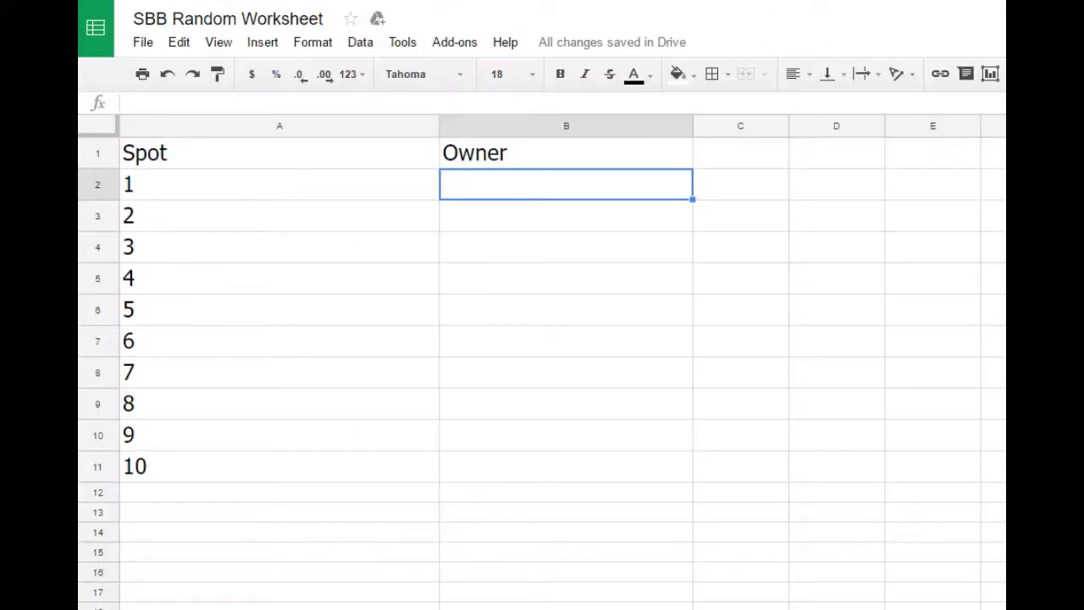
Paste the ten names into B2:B11 and set their font size to 18
{"action": "right_click", "coordinate": [494, 190]}
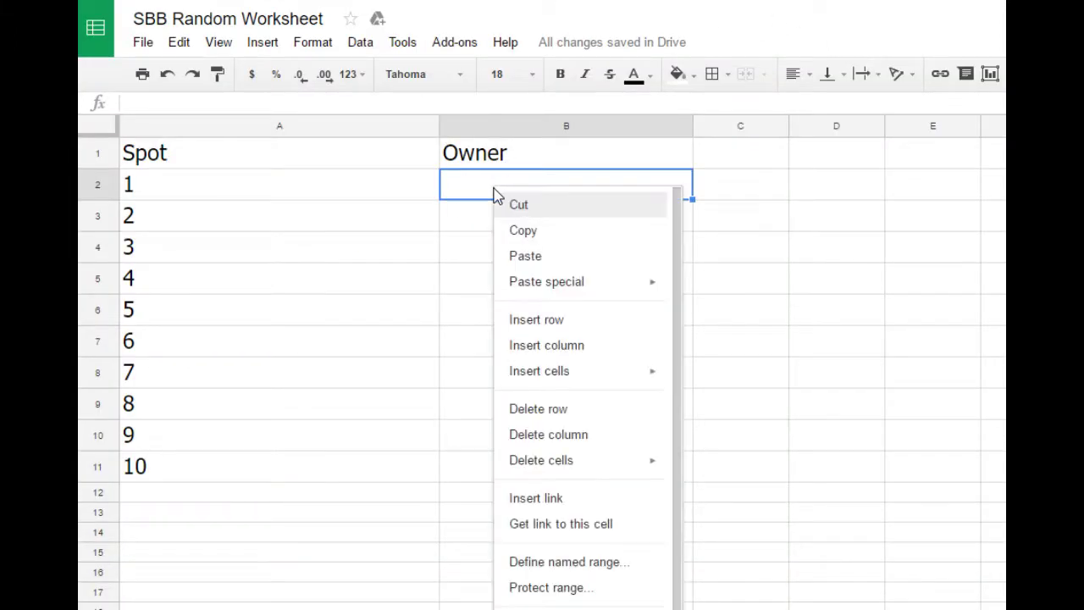
{"action": "left_click", "coordinate": [532, 258]}
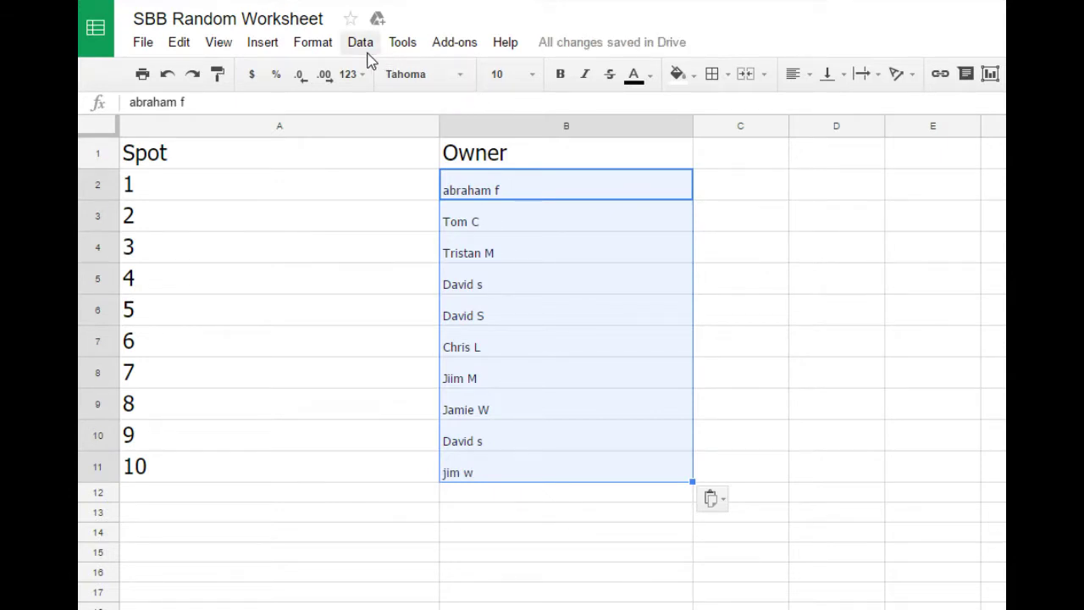
{"action": "left_click", "coordinate": [505, 76]}
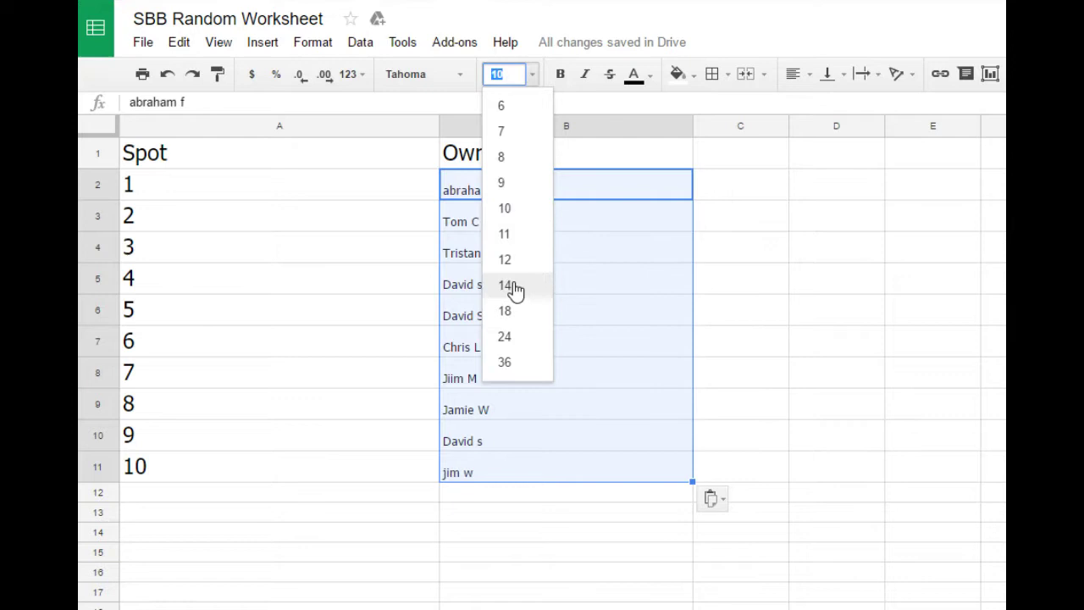
{"action": "left_click", "coordinate": [512, 310]}
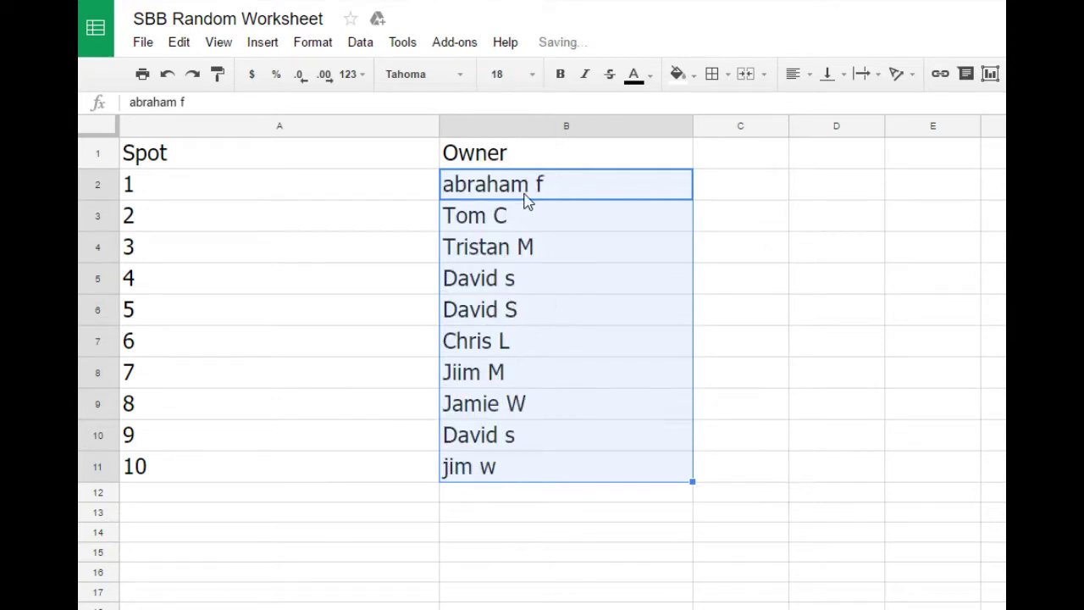